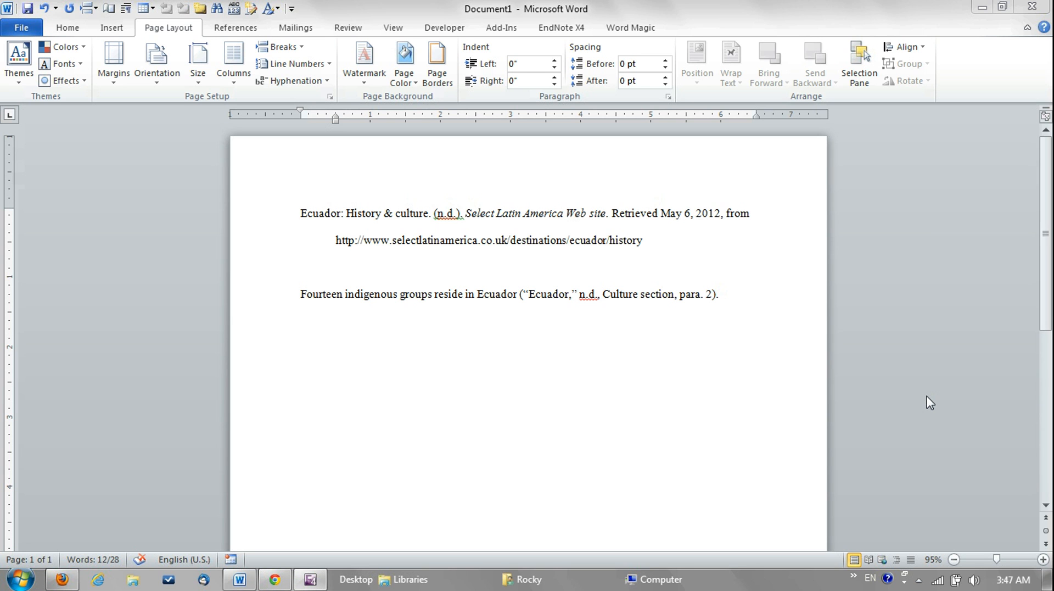
Delete the sentence about fourteen indigenous groups and the empty line below the Ecuador reference
triple_click(735, 299)
left_click_drag(737, 299, 301, 297)
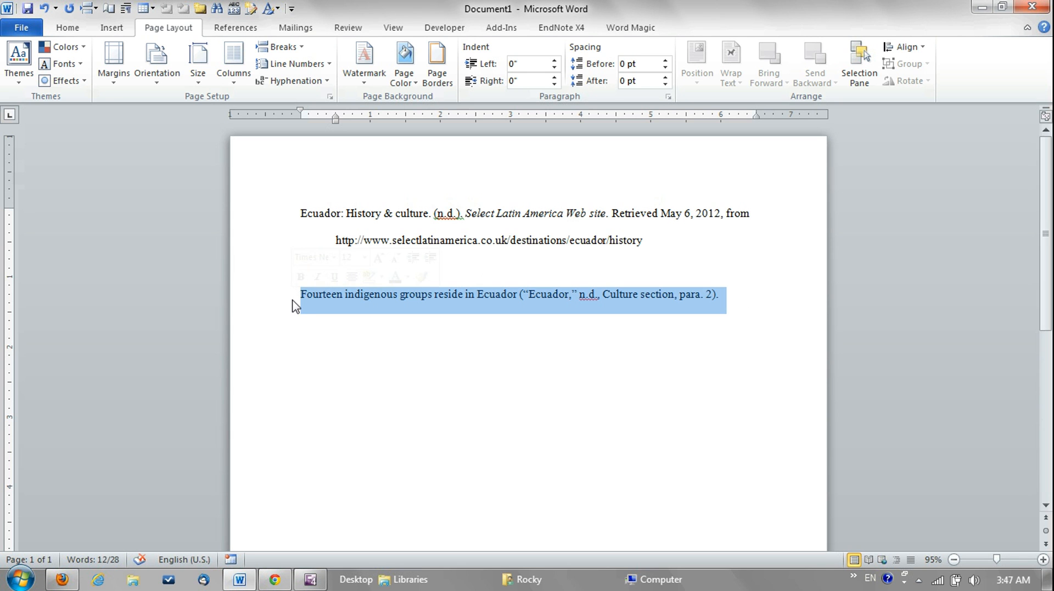
key("Delete")
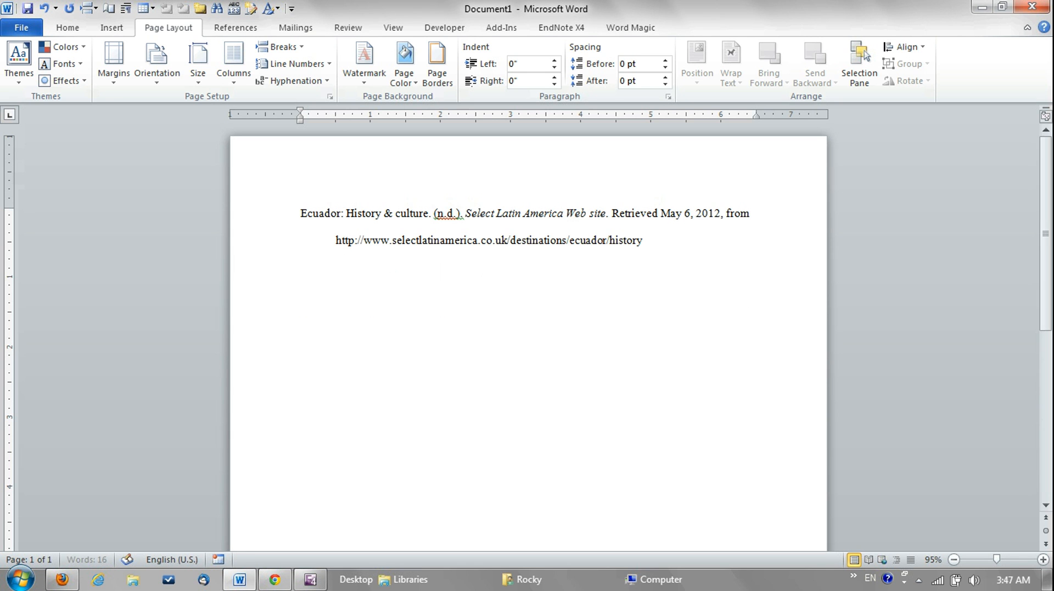
key("BackSpace")
Extend the italic site name in the reference with "long organization name" after "Web site"
left_click(605, 213)
type(".")
type(" long organiz")
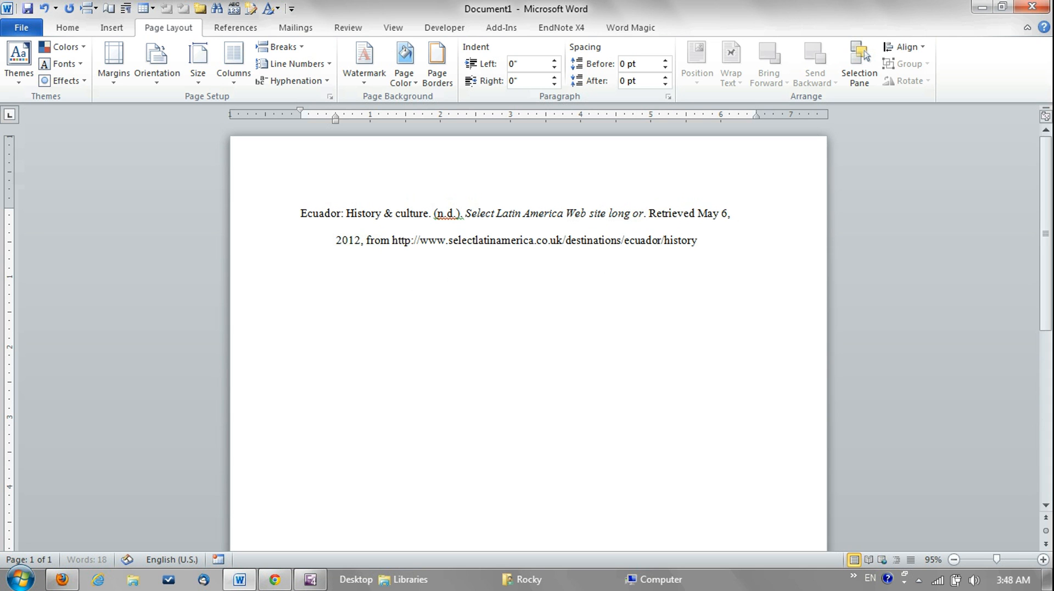
type("ation")
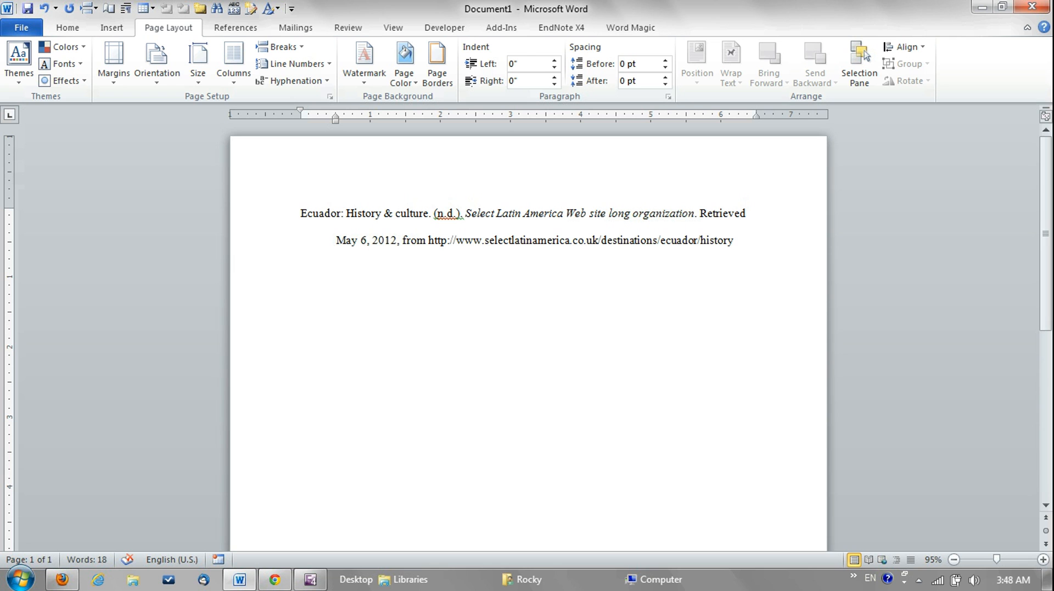
type(" name")
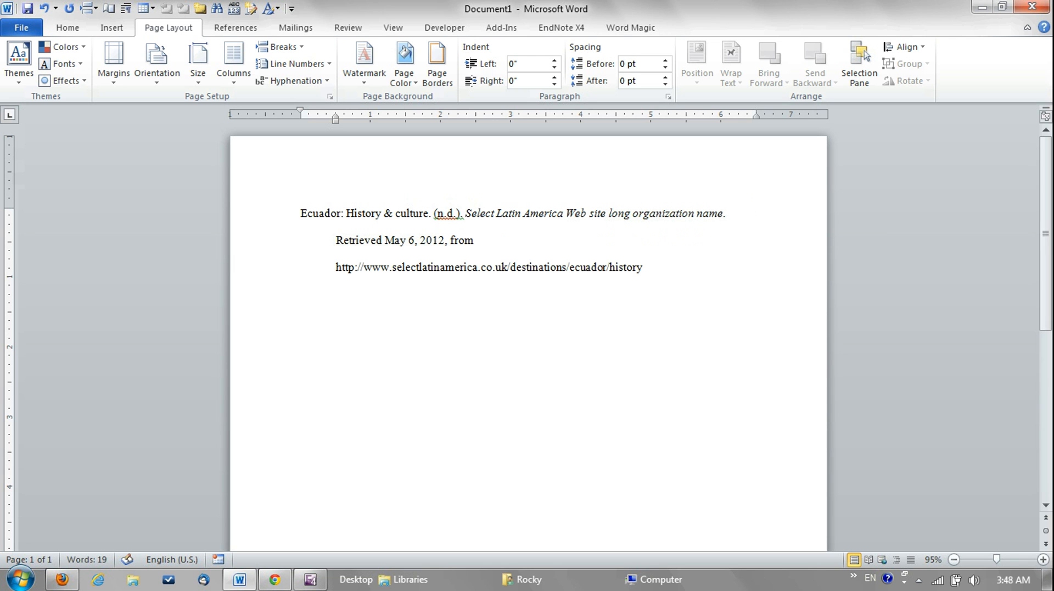
Break the reference URL before /ecuador so that its first part moves up to the retrieval date line
left_click(477, 241)
left_click(610, 267)
left_click(567, 267)
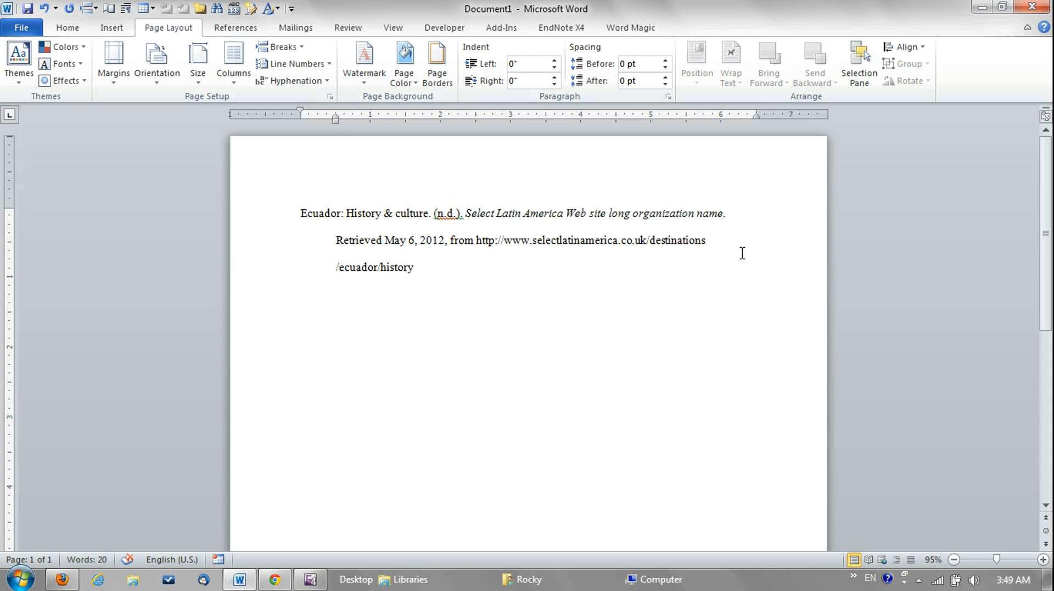
Show the document gridlines to check the alignment of the broken URL, and hide them again
left_click(394, 27)
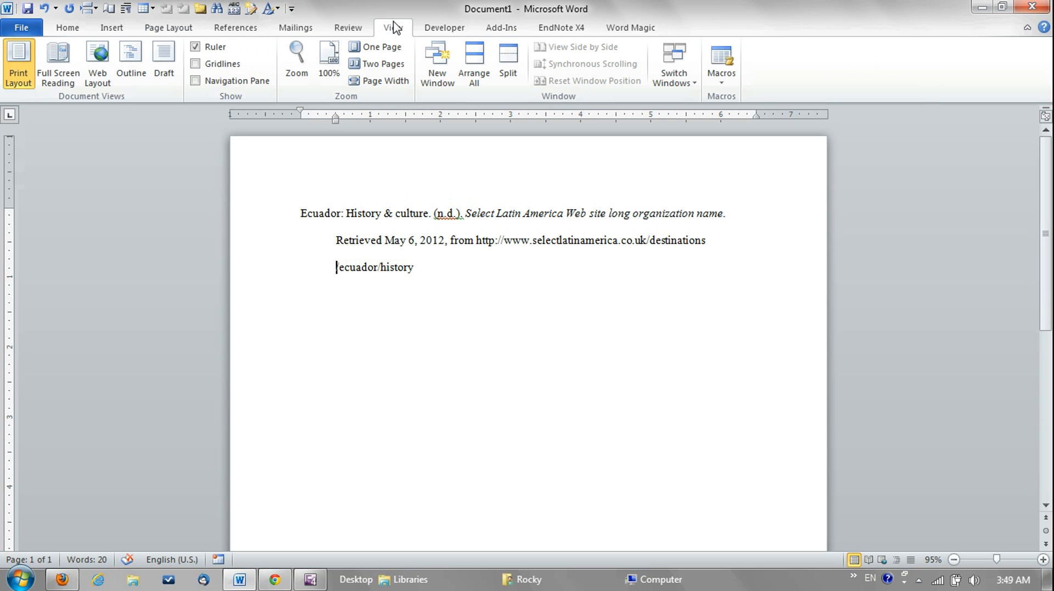
left_click(196, 64)
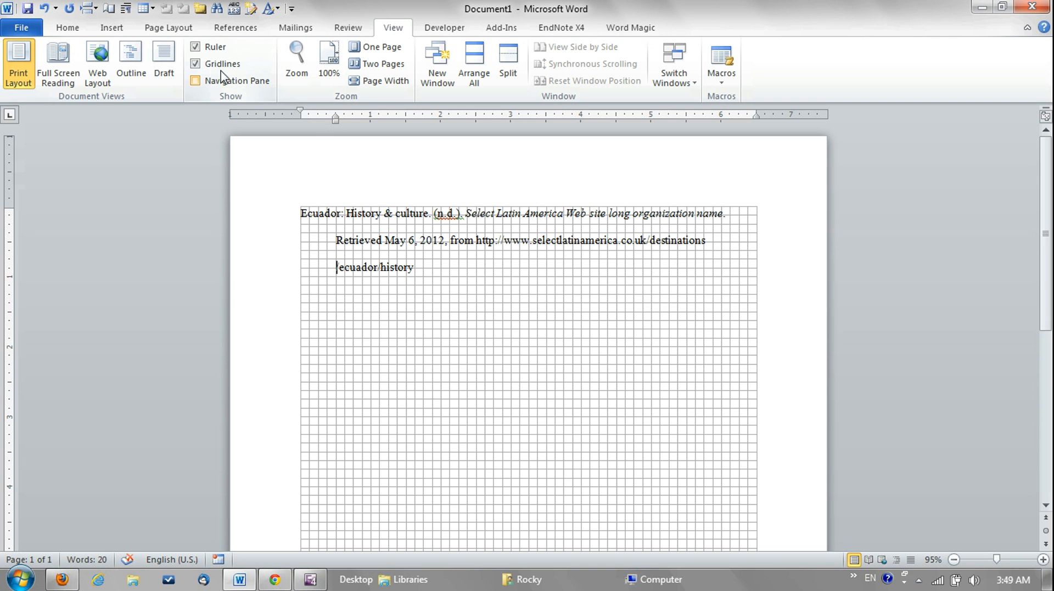
left_click(195, 63)
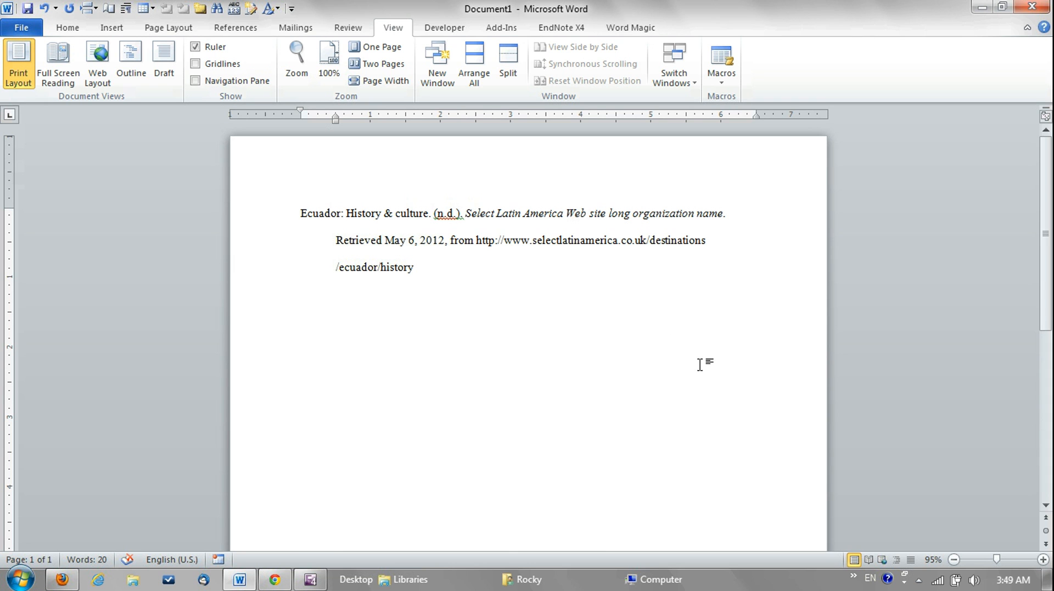
Rejoin the URL at /ecuador and break it before /history instead
key("BackSpace")
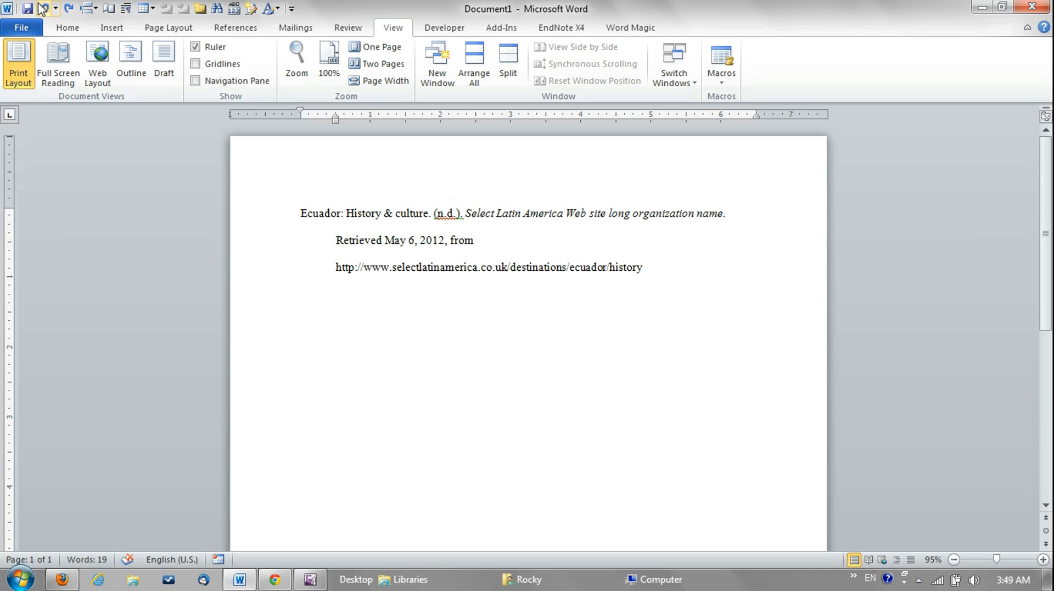
left_click(608, 267)
key("Return")
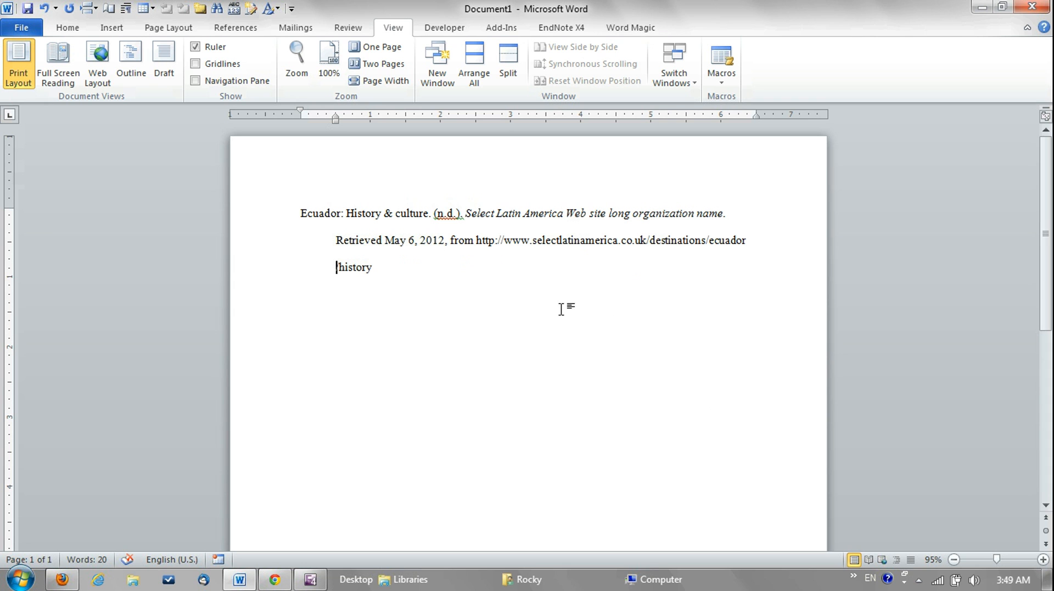
Try the automatic hyperlink formatting on the broken URL, and undo that formatting
key("ctrl+z")
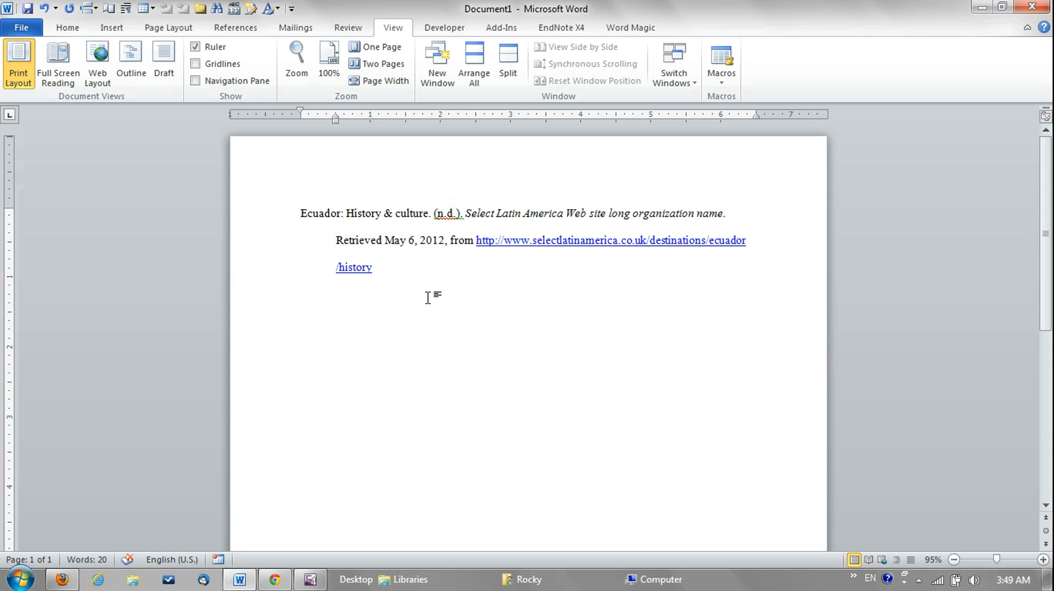
key("ctrl+z")
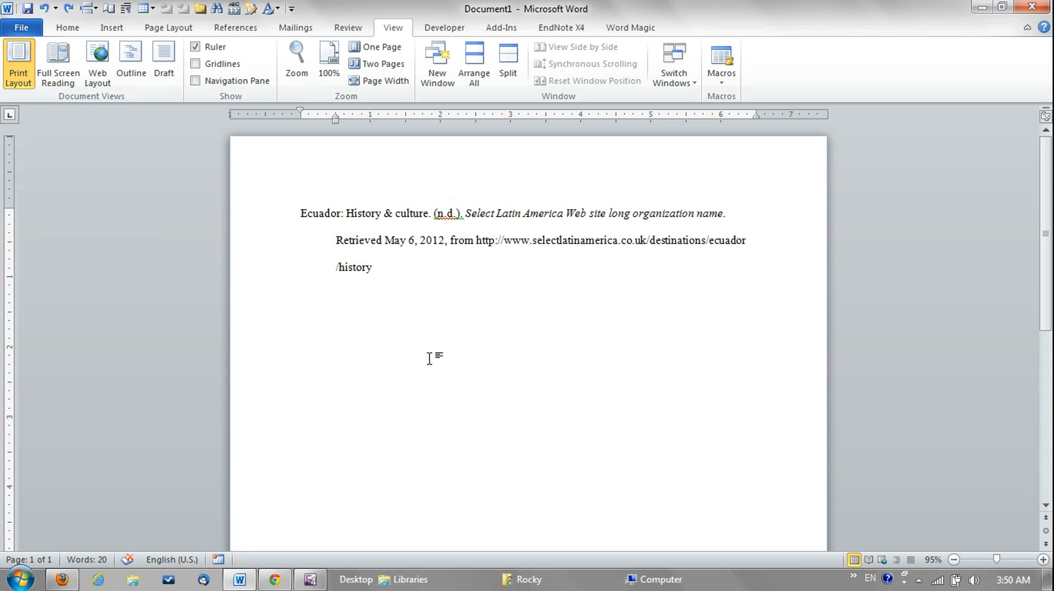
key("Return")
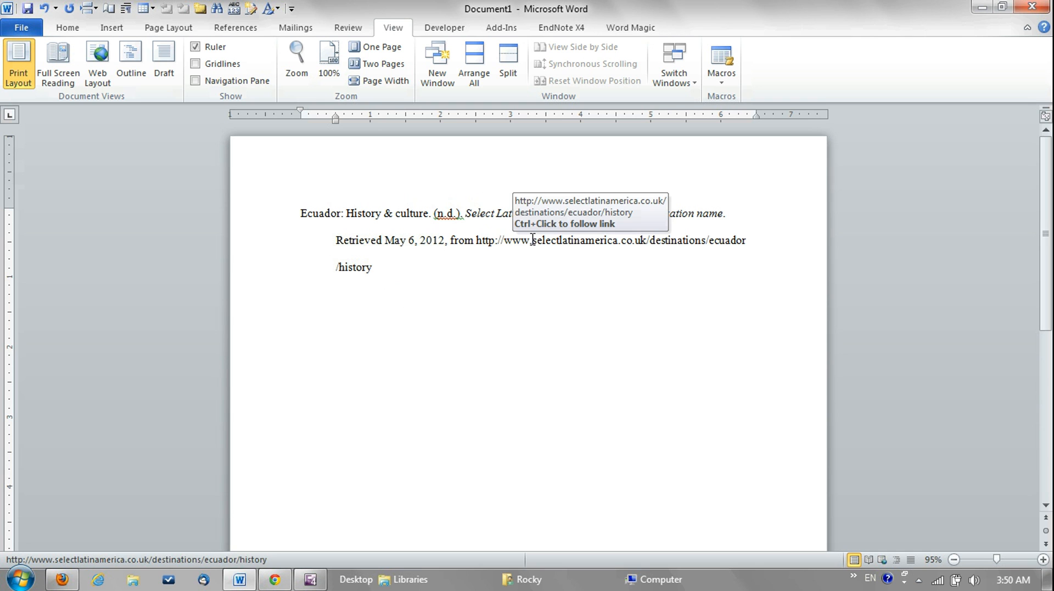
Undo the last URL changes back to the unbroken address and break it before /history again
key("ctrl+z")
key("ctrl+z")
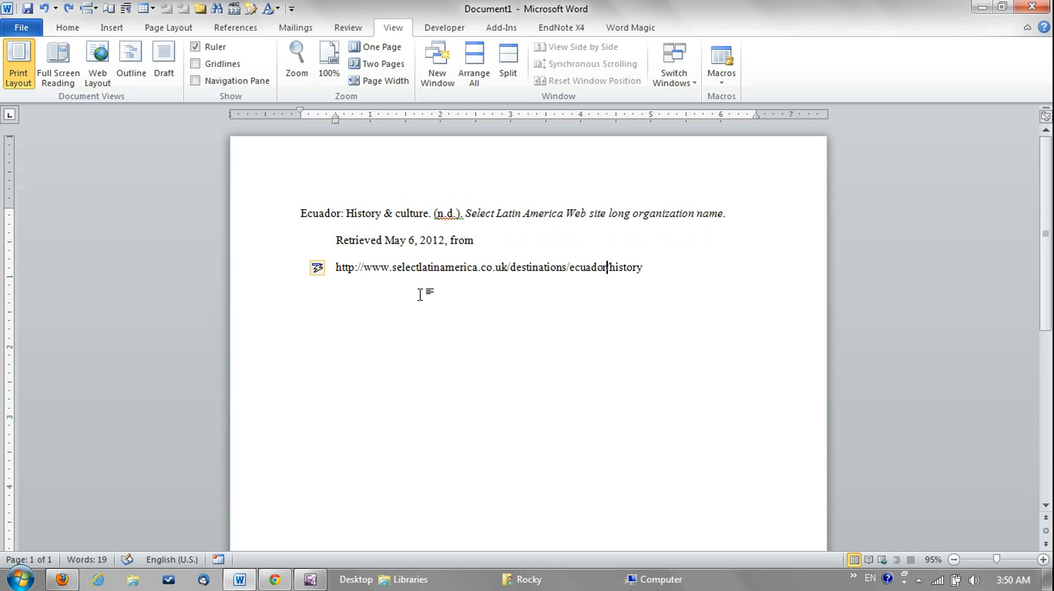
key("Return")
left_click(435, 291)
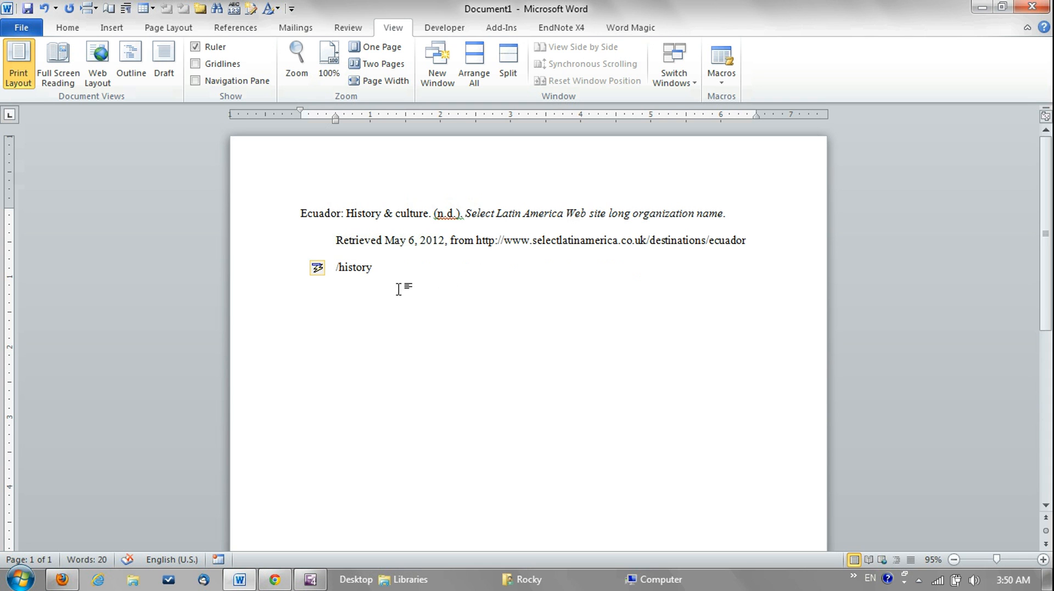
Format the whole URL in black text without an underline, and place the cursor after /history
left_click_drag(379, 267, 481, 248)
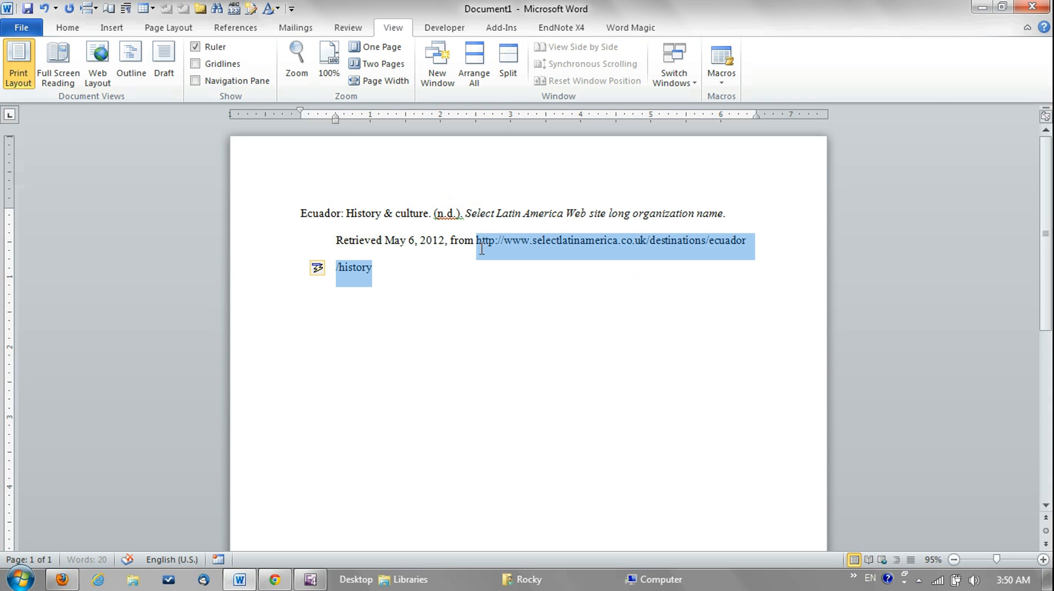
left_click(68, 28)
left_click(316, 75)
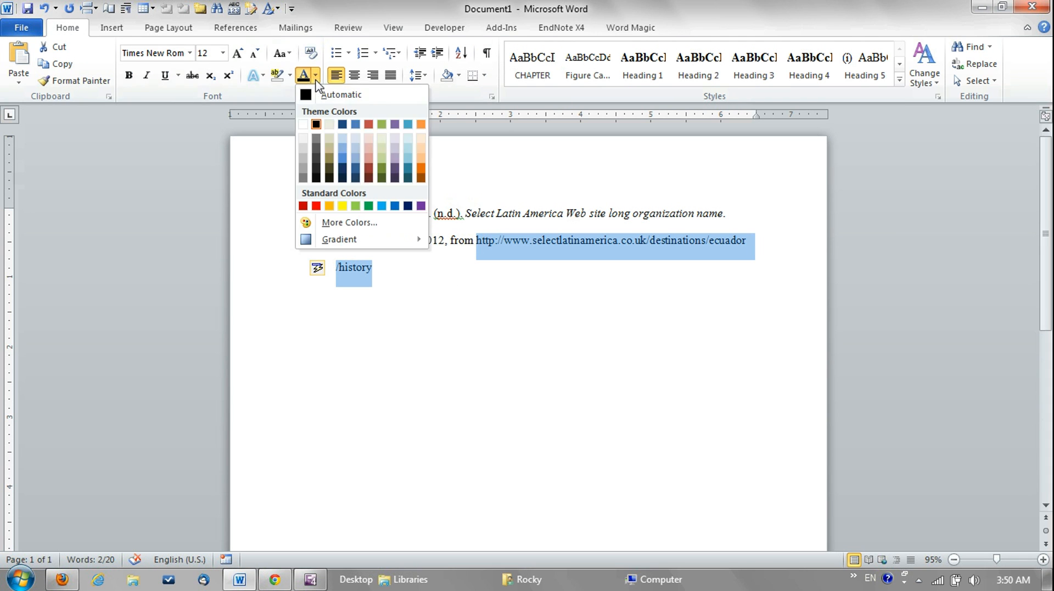
left_click(316, 125)
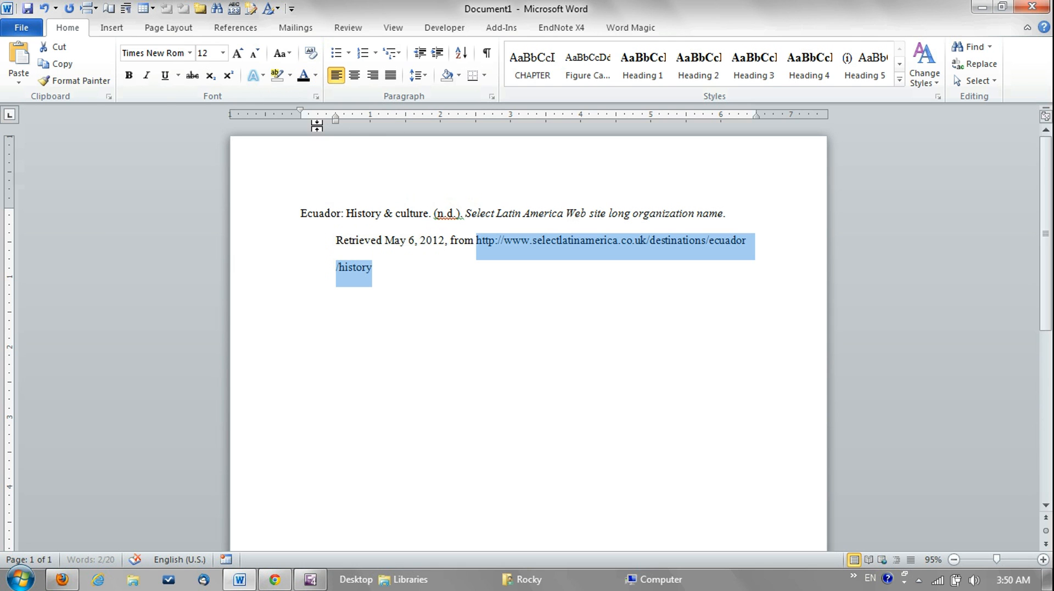
left_click(167, 79)
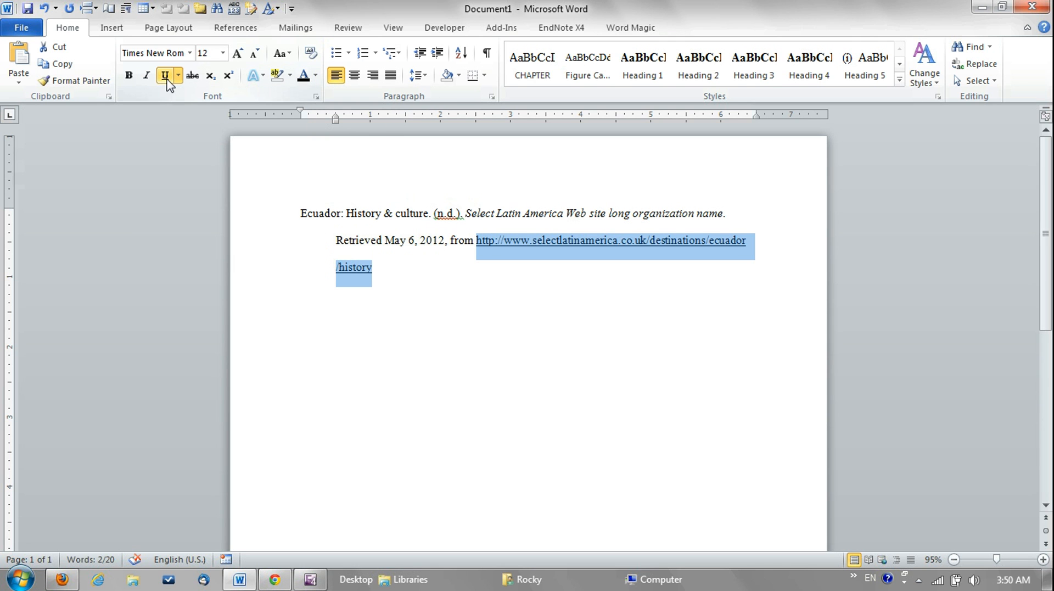
left_click(167, 80)
left_click(416, 282)
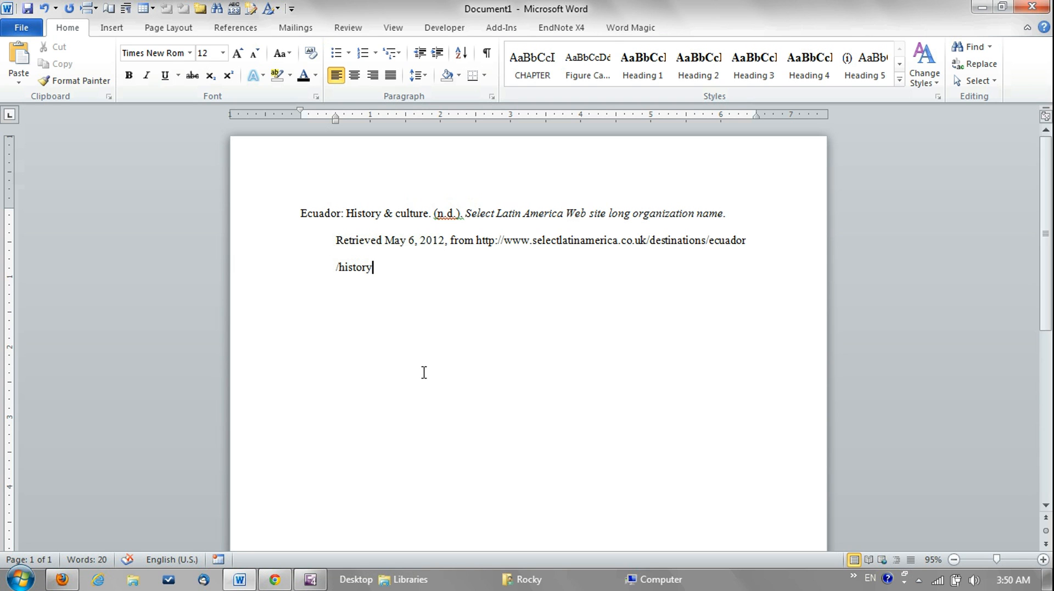
key("Return")
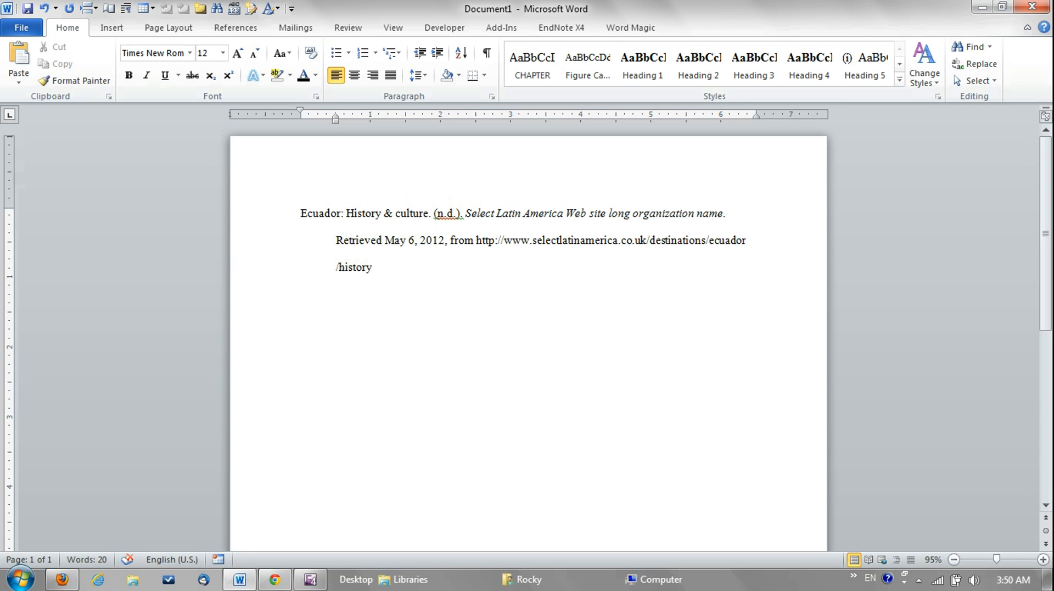